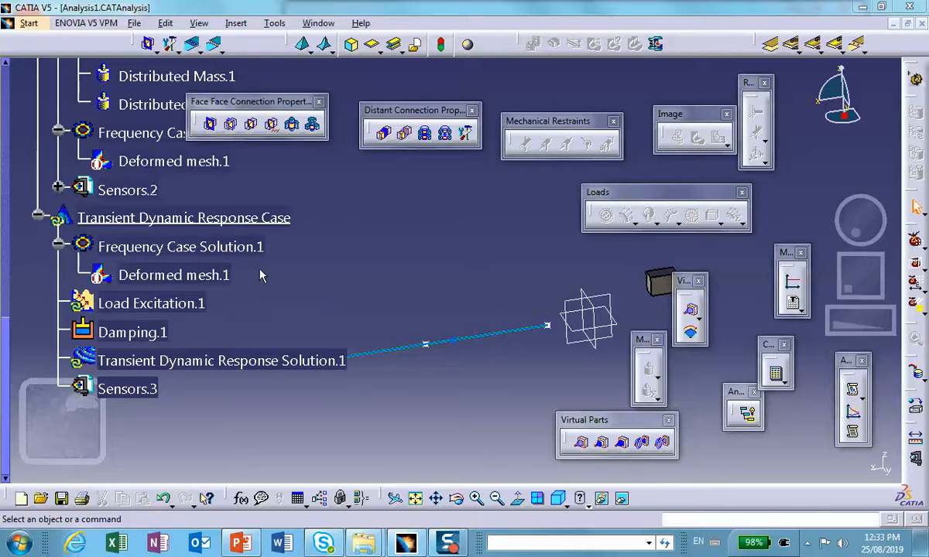
- Examine the load, modulation and factor settings of Load Excitation.1 in the transient dynamic response case
{"action": "double_click", "coordinate": [180, 304]}
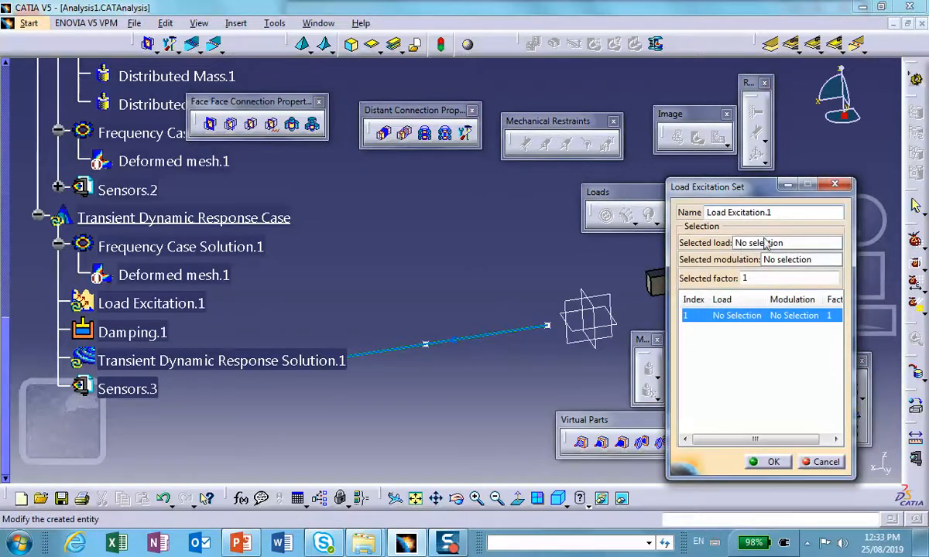
{"action": "left_click", "coordinate": [742, 244]}
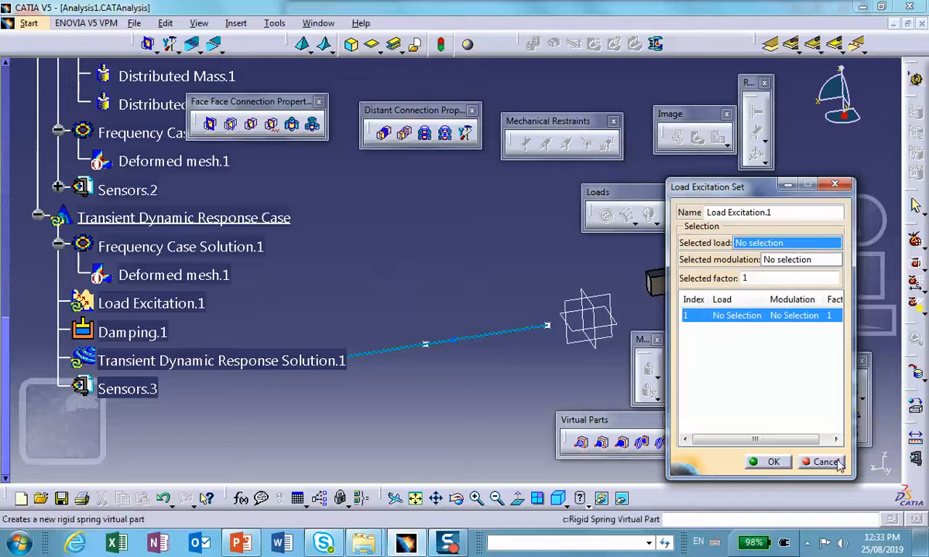
{"action": "left_click", "coordinate": [767, 461]}
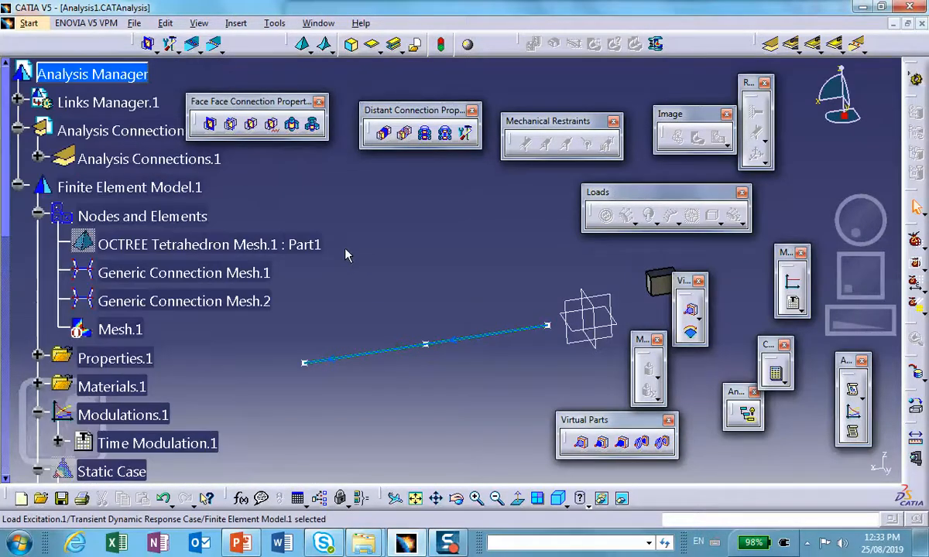
- Delete Time Modulation.1 from the modulations of the finite element model
{"action": "scroll", "coordinate": [93, 331], "scroll_direction": "down", "scroll_amount": 3}
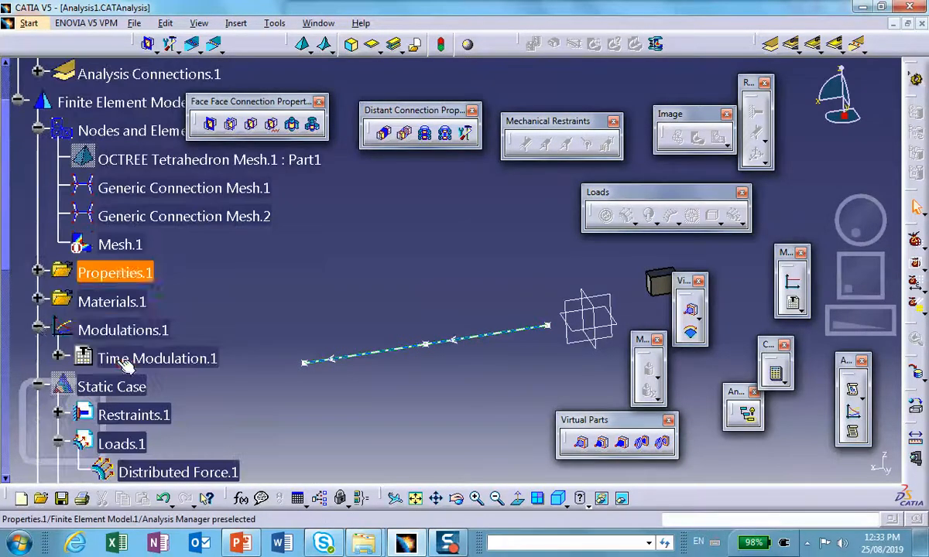
{"action": "left_click", "coordinate": [164, 361]}
{"action": "right_click", "coordinate": [164, 360]}
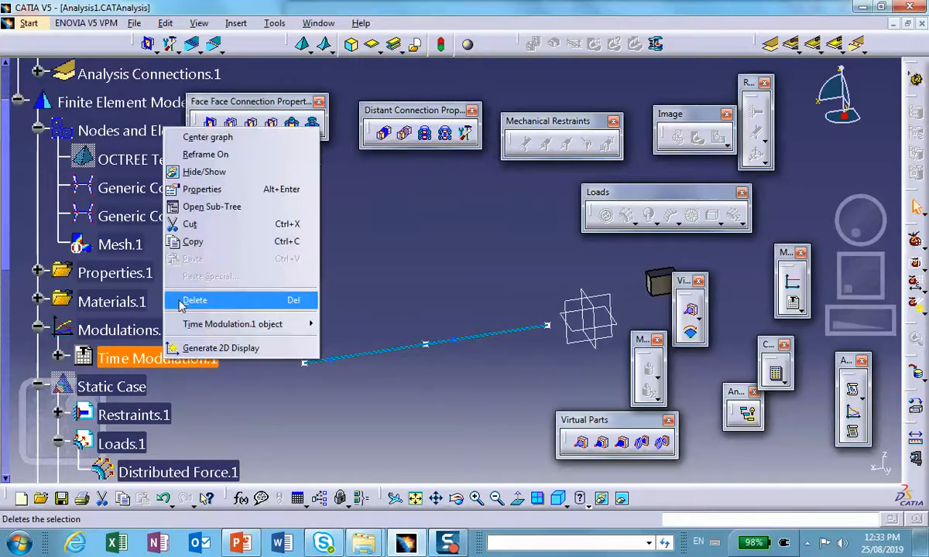
{"action": "left_click", "coordinate": [184, 301]}
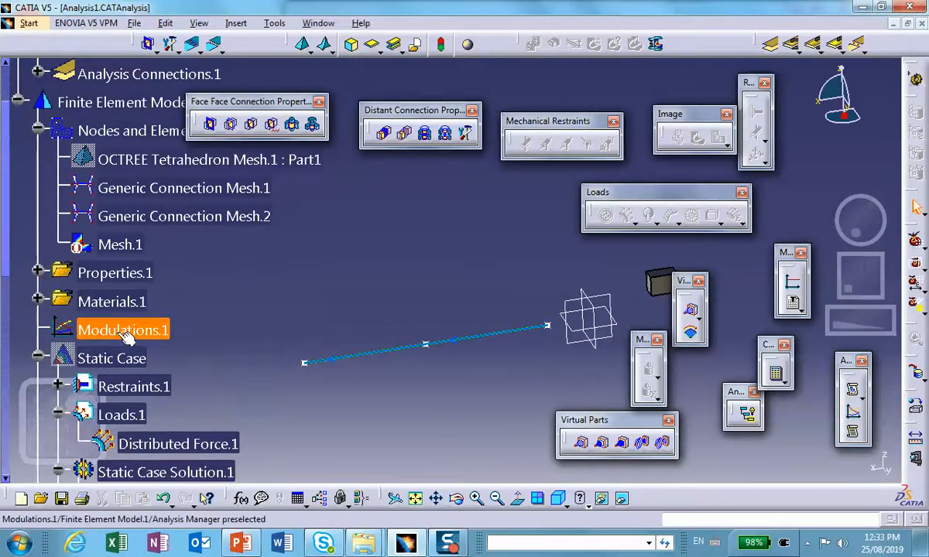
- Create a time modulation that imports its data from Rao_2DOF_modulation.xls
{"action": "scroll", "coordinate": [237, 231], "scroll_direction": "down", "scroll_amount": 3}
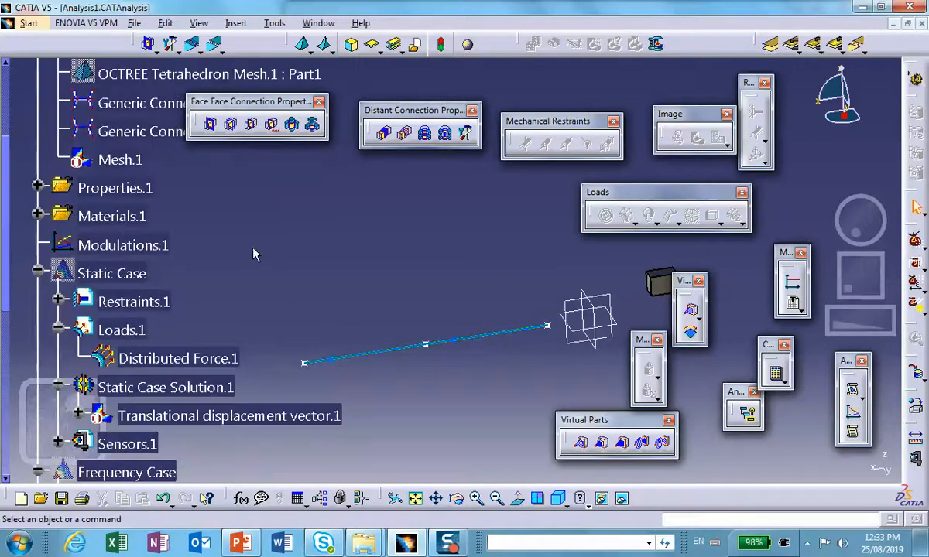
{"action": "left_click", "coordinate": [793, 304]}
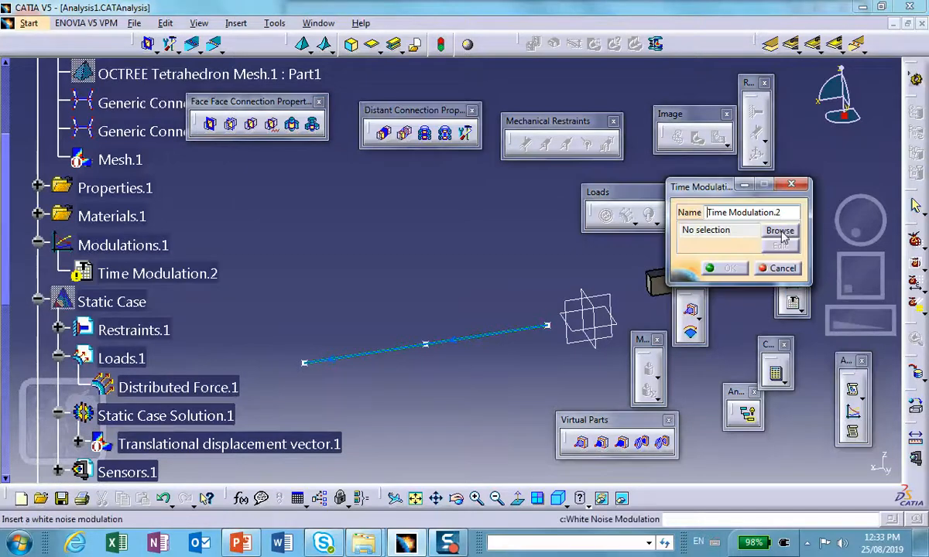
{"action": "left_click", "coordinate": [780, 232]}
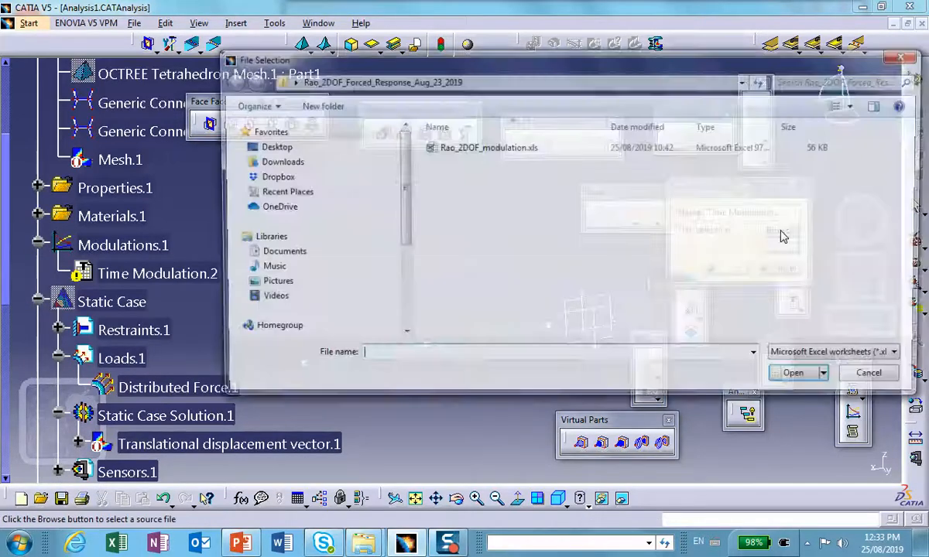
{"action": "left_click", "coordinate": [488, 154]}
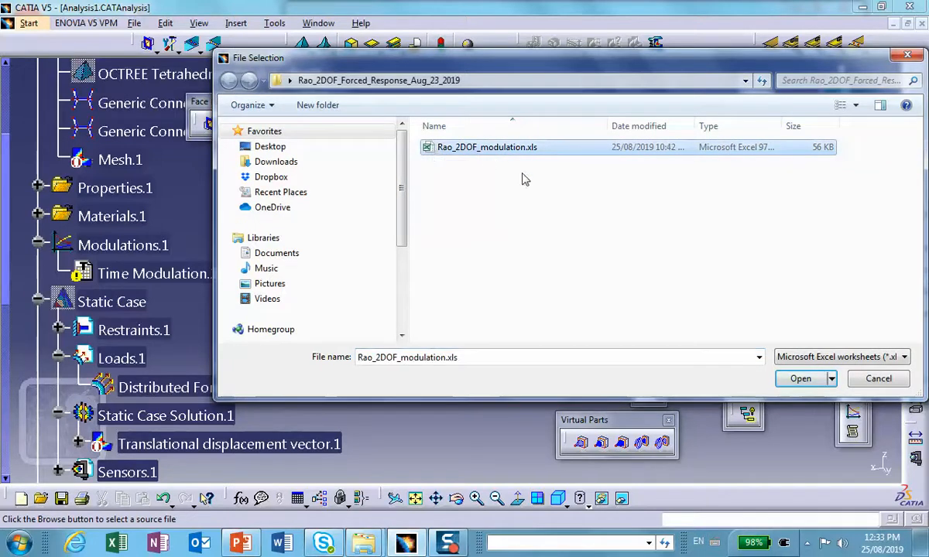
{"action": "left_click", "coordinate": [799, 380]}
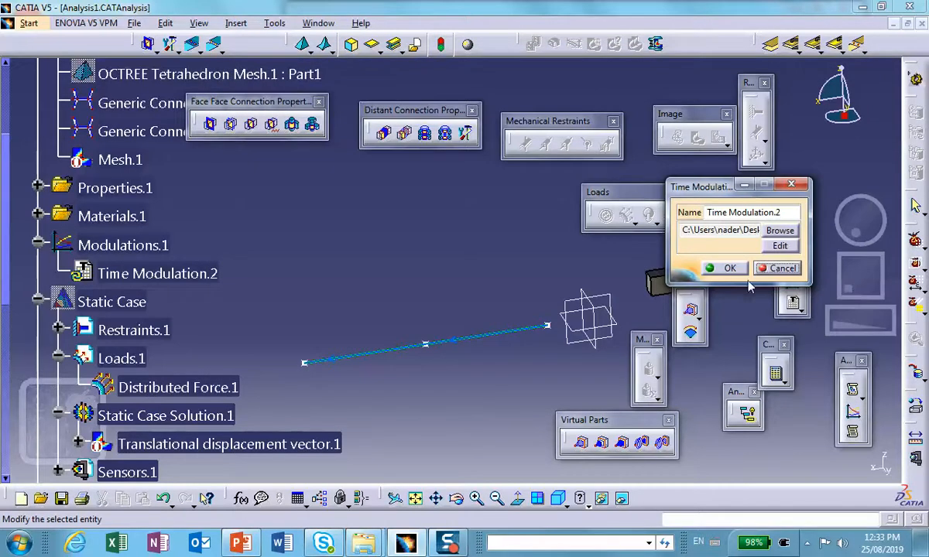
{"action": "left_click", "coordinate": [729, 269]}
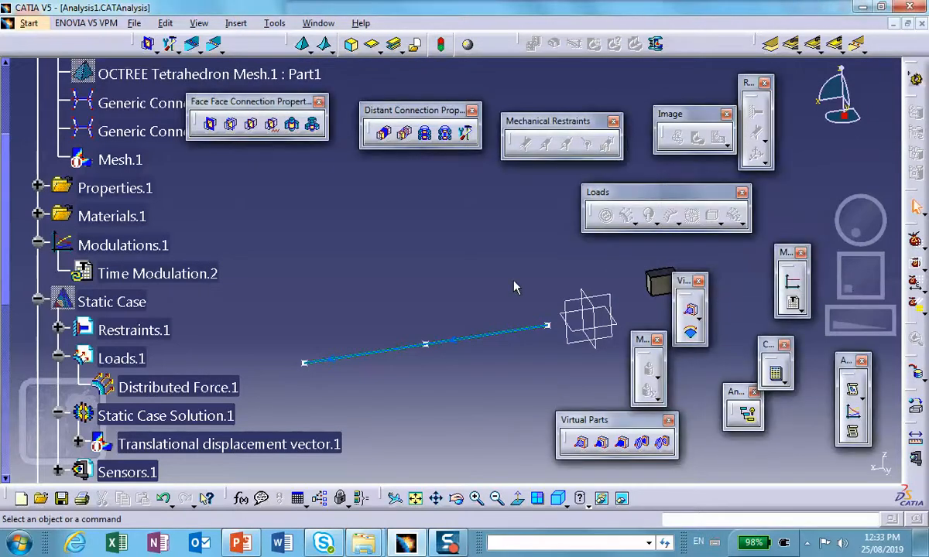
- Open Rao_2DOF_modulation.xls in Excel from the Rao_2DOF_Forced_Response_Aug_23_2019 folder on the desktop to view its time and factor values
{"action": "left_click", "coordinate": [862, 8]}
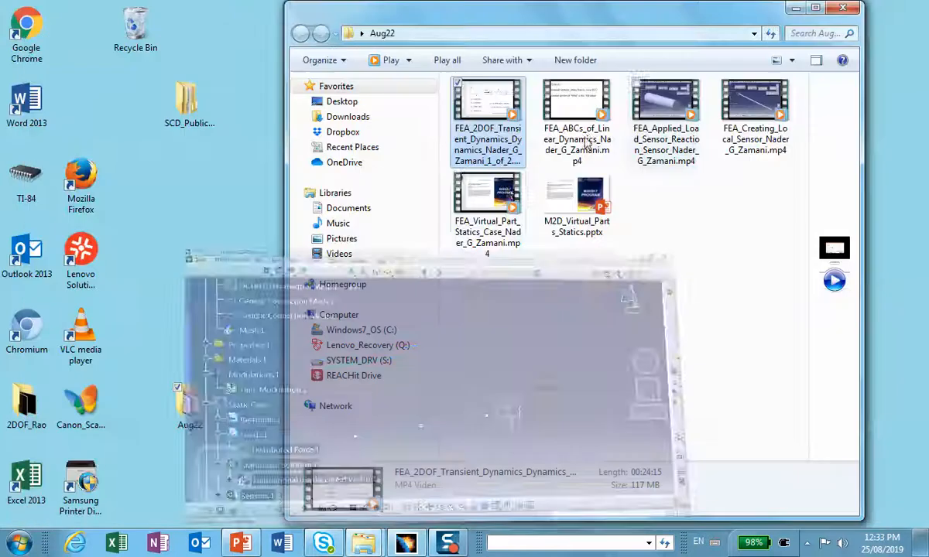
{"action": "left_click_drag", "start_coordinate": [445, 15], "coordinate": [393, 56]}
{"action": "left_click_drag", "start_coordinate": [590, 76], "coordinate": [455, 104]}
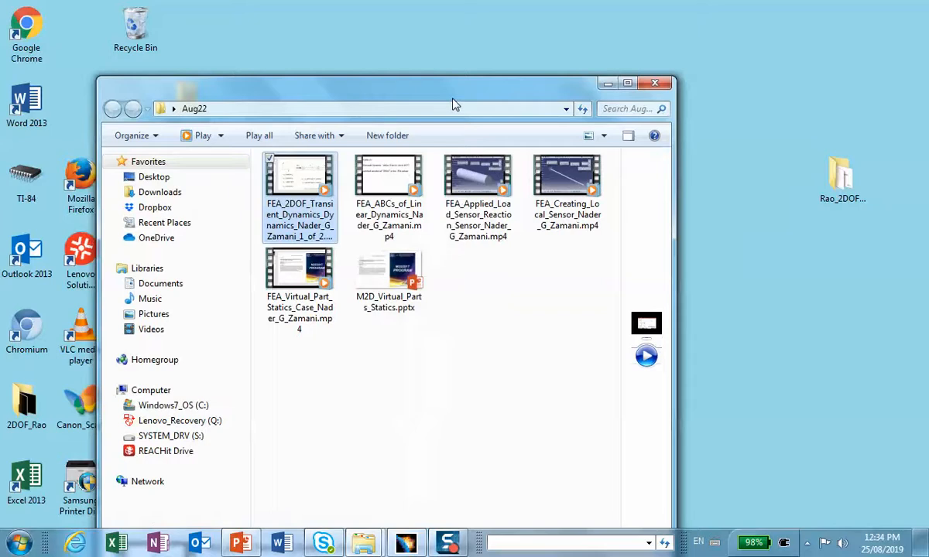
{"action": "double_click", "coordinate": [839, 185]}
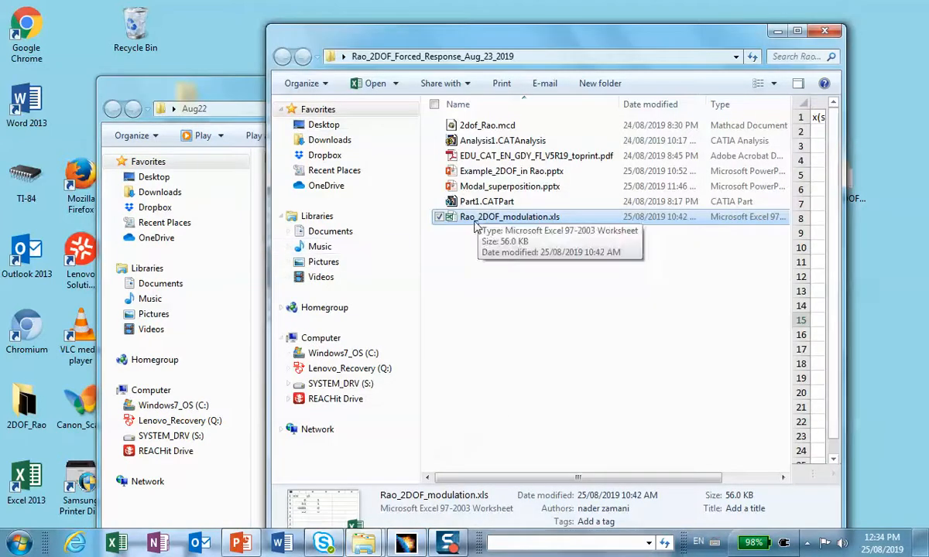
{"action": "double_click", "coordinate": [476, 219]}
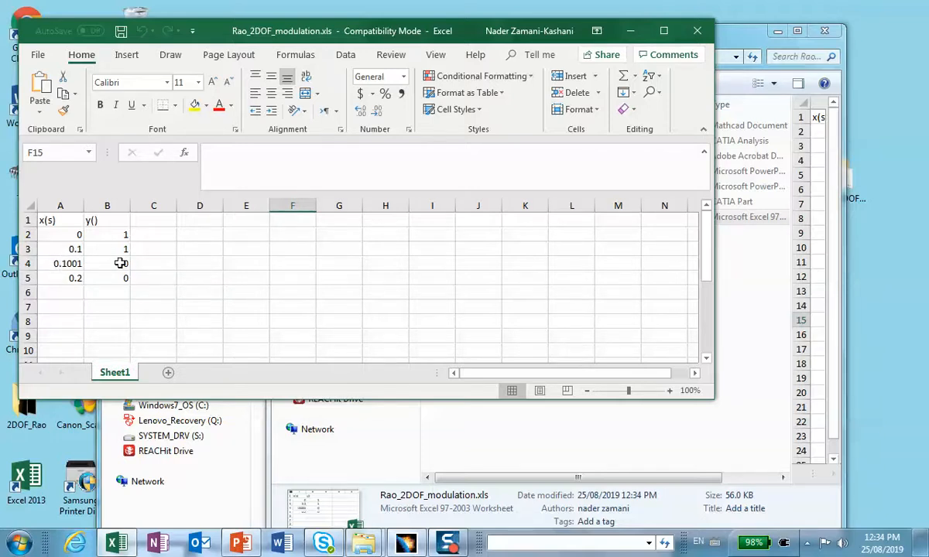
- Switch to PowerPoint to compare the workbook values with the F(t) force plot on slide 2, and close the workbook
{"action": "left_click", "coordinate": [240, 544]}
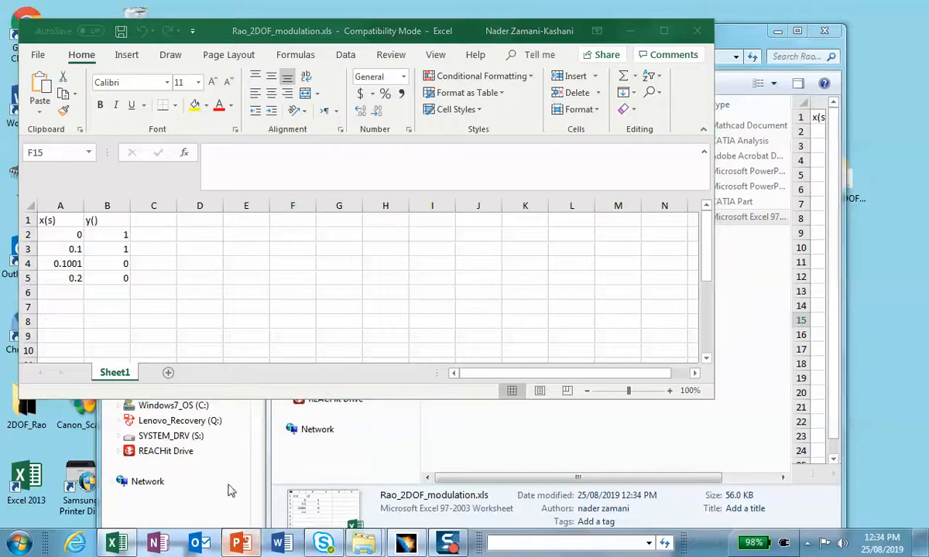
{"action": "left_click", "coordinate": [83, 175]}
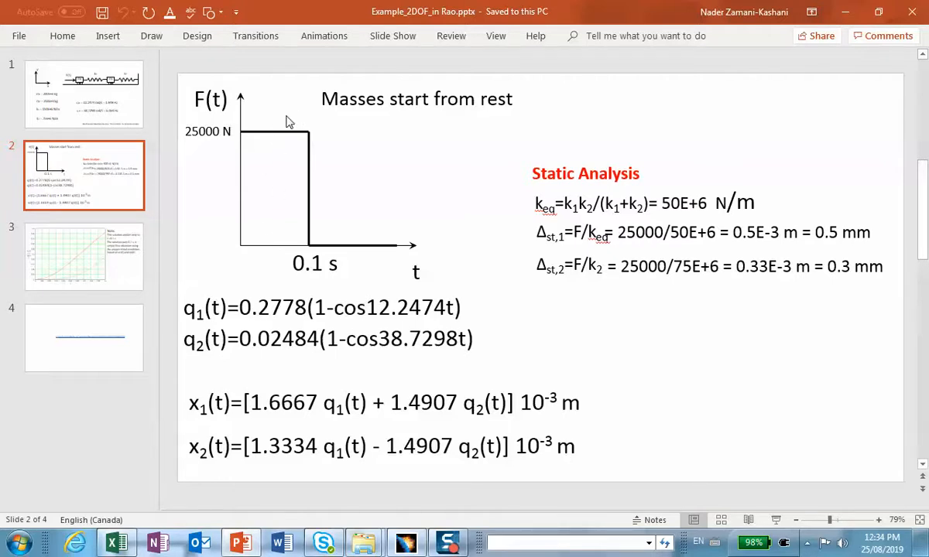
{"action": "left_click", "coordinate": [847, 14]}
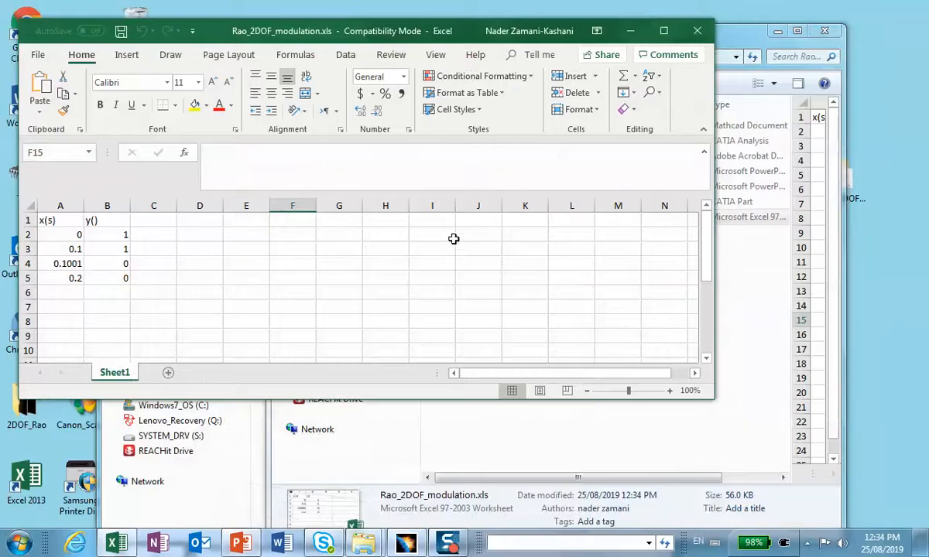
{"action": "left_click", "coordinate": [697, 30]}
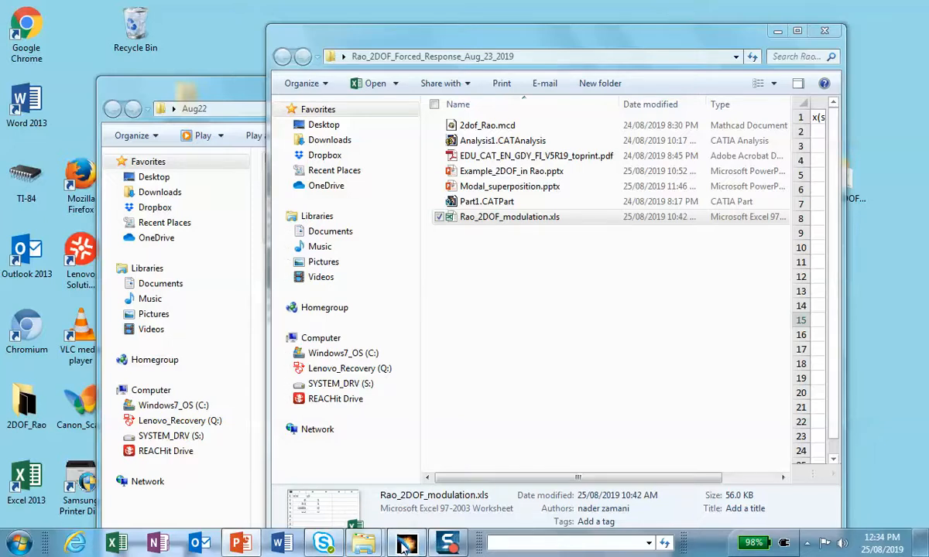
- Return to CATIA and generate a 2D display of Time Modulation.2, examine its curve and close the plot
{"action": "left_click", "coordinate": [441, 543]}
{"action": "scroll", "coordinate": [209, 207], "scroll_direction": "up", "scroll_amount": 5}
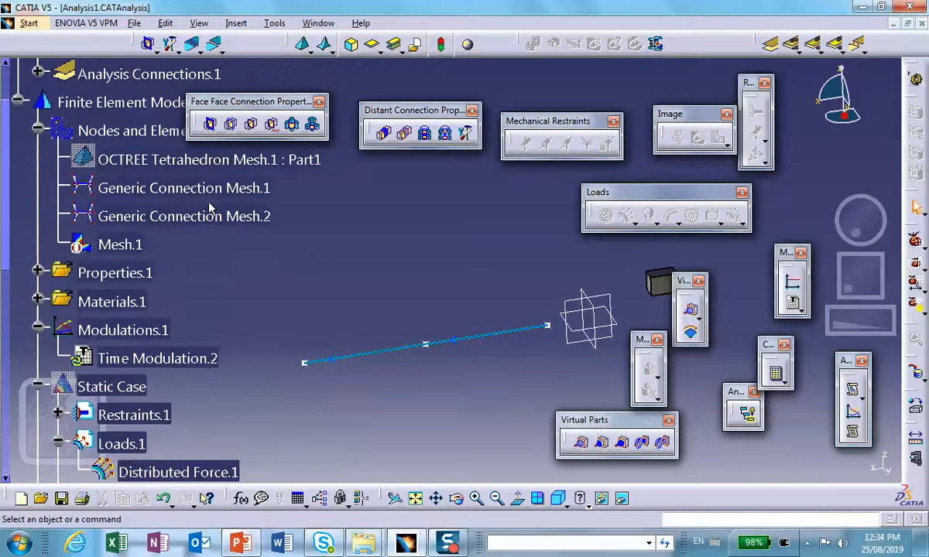
{"action": "scroll", "coordinate": [178, 203], "scroll_direction": "down", "scroll_amount": 3}
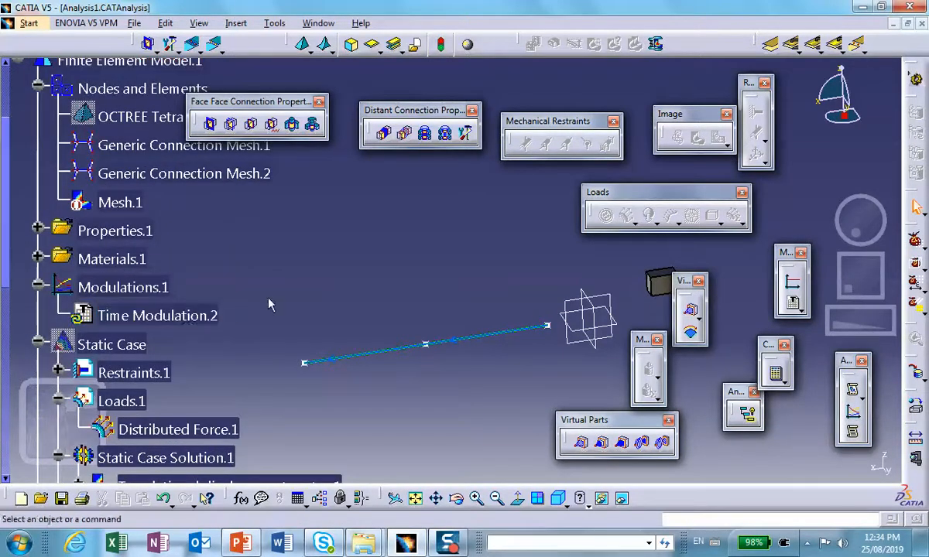
{"action": "right_click", "coordinate": [205, 313]}
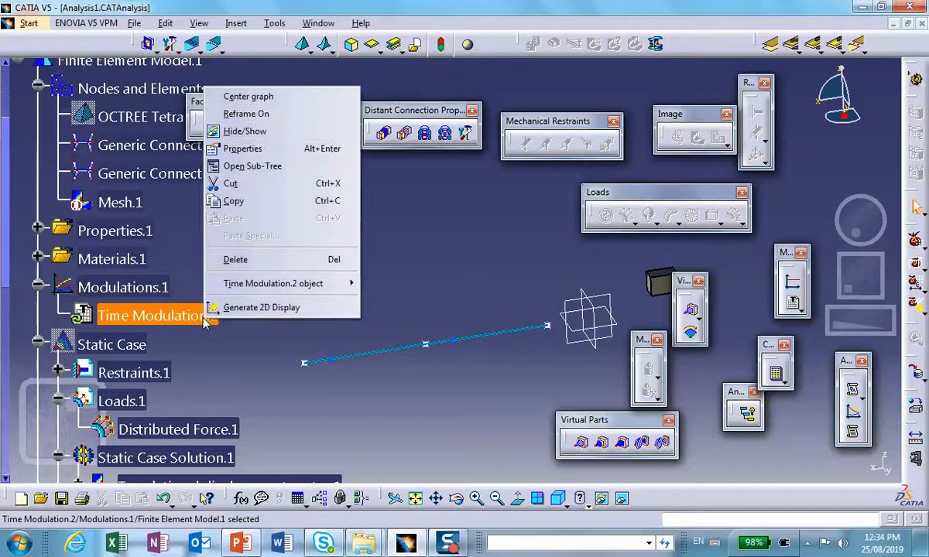
{"action": "left_click", "coordinate": [255, 309]}
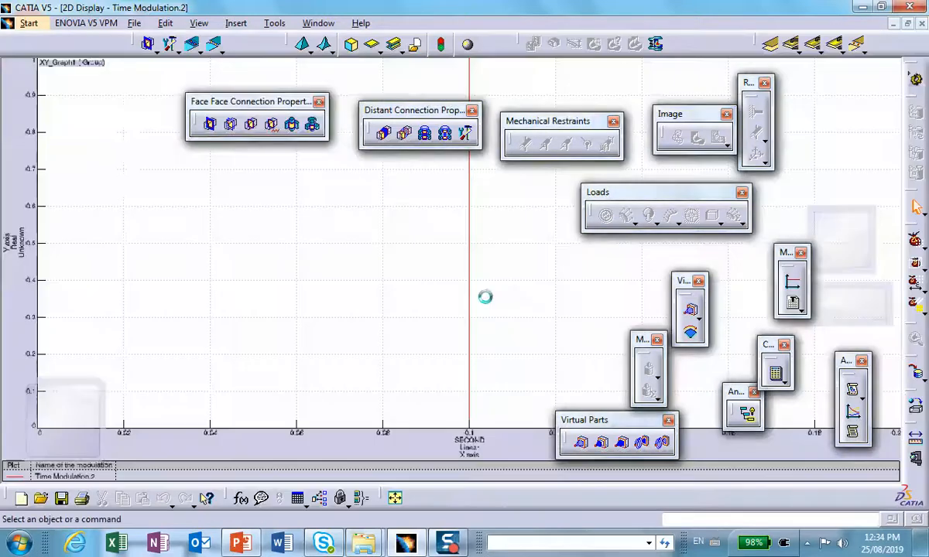
{"action": "middle_click_drag", "start_coordinate": [109, 153], "coordinate": [106, 193], "text": "ctrl"}
{"action": "middle_click_drag", "start_coordinate": [284, 302], "coordinate": [254, 342]}
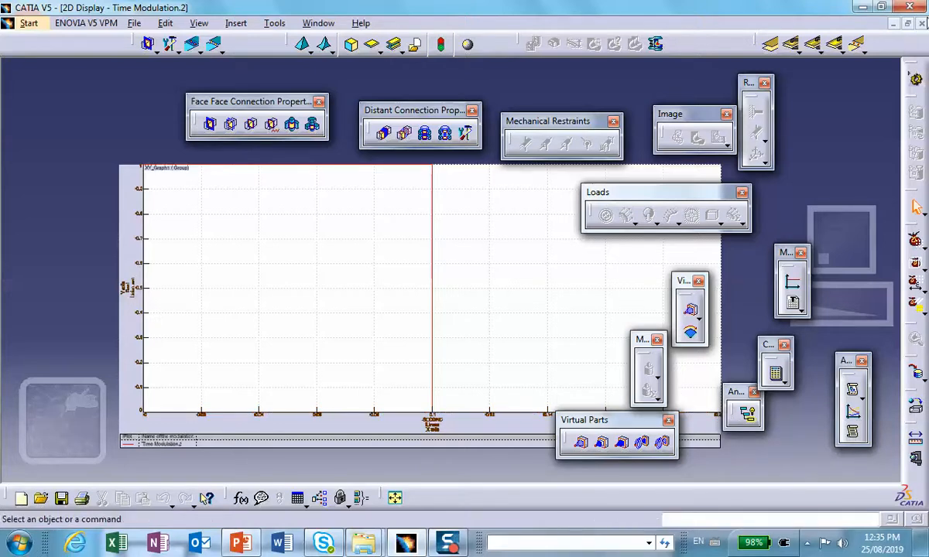
{"action": "left_click", "coordinate": [921, 23]}
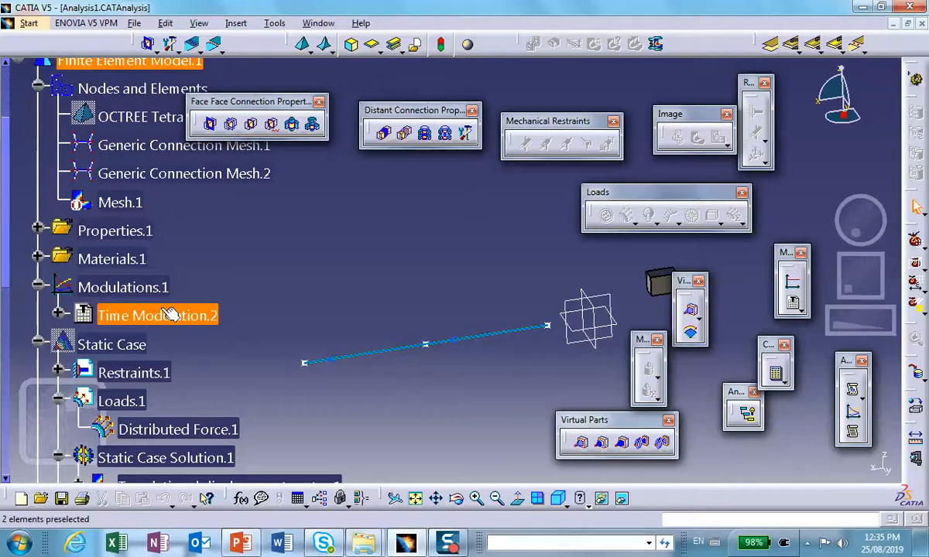
- Examine the imported table of X and Y coordinates behind Time Modulation.2 and close its definition
{"action": "double_click", "coordinate": [170, 315]}
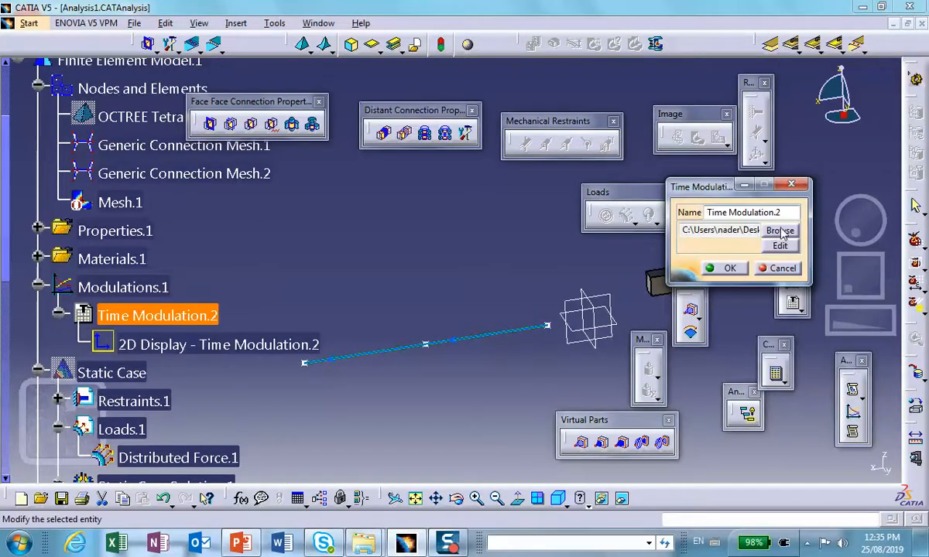
{"action": "left_click", "coordinate": [738, 267]}
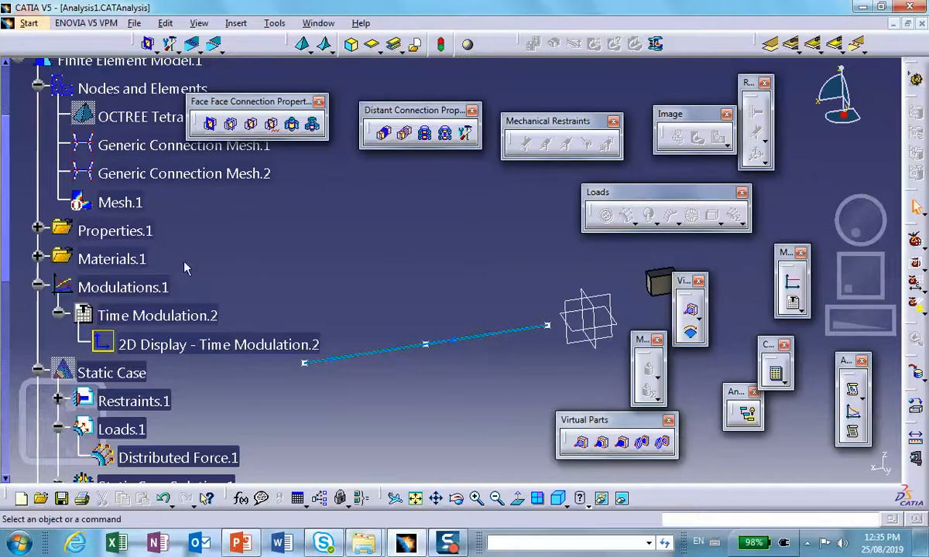
{"action": "double_click", "coordinate": [169, 318]}
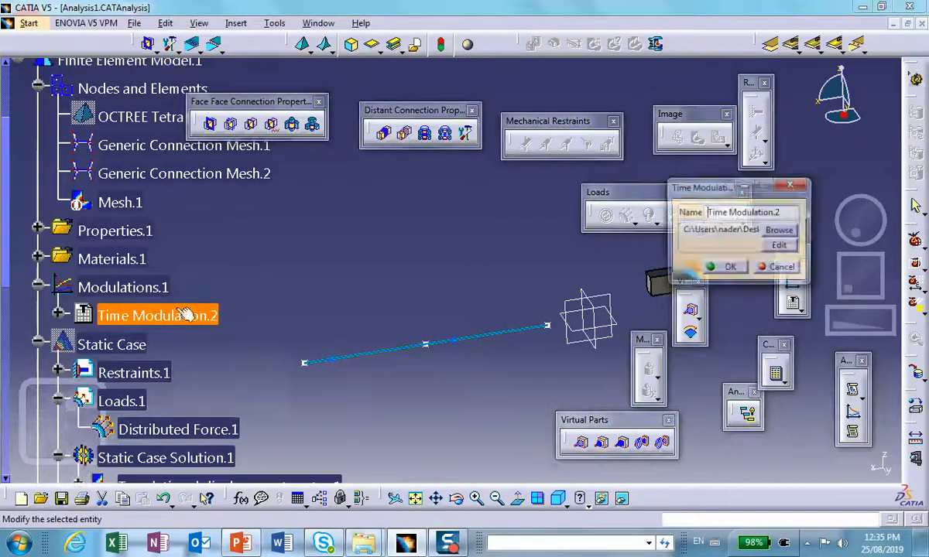
{"action": "left_click", "coordinate": [780, 246]}
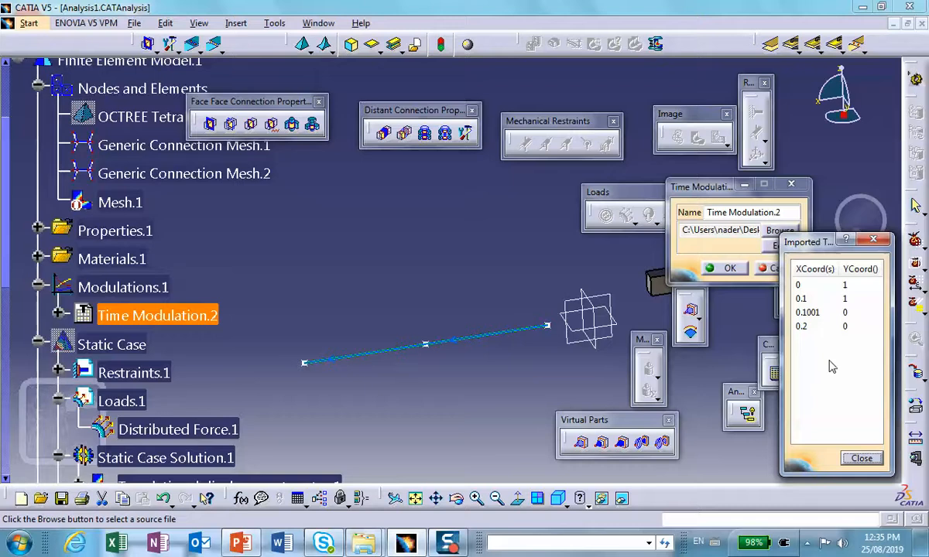
{"action": "left_click", "coordinate": [862, 459]}
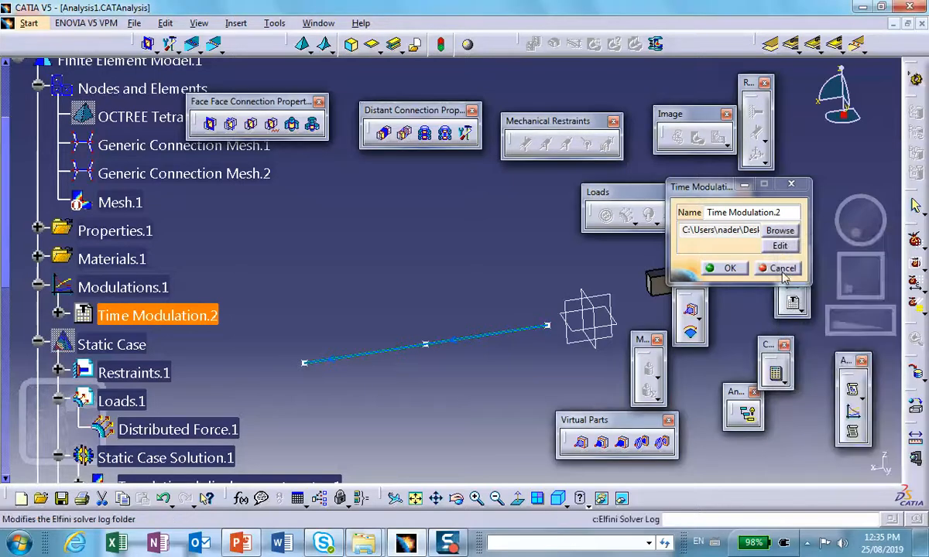
{"action": "left_click", "coordinate": [782, 246]}
{"action": "left_click", "coordinate": [805, 297]}
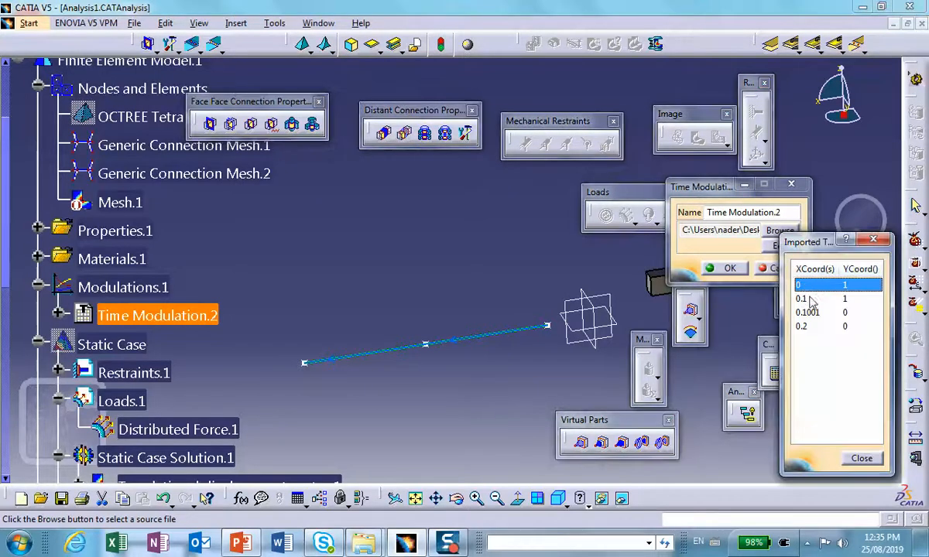
{"action": "left_click", "coordinate": [803, 326]}
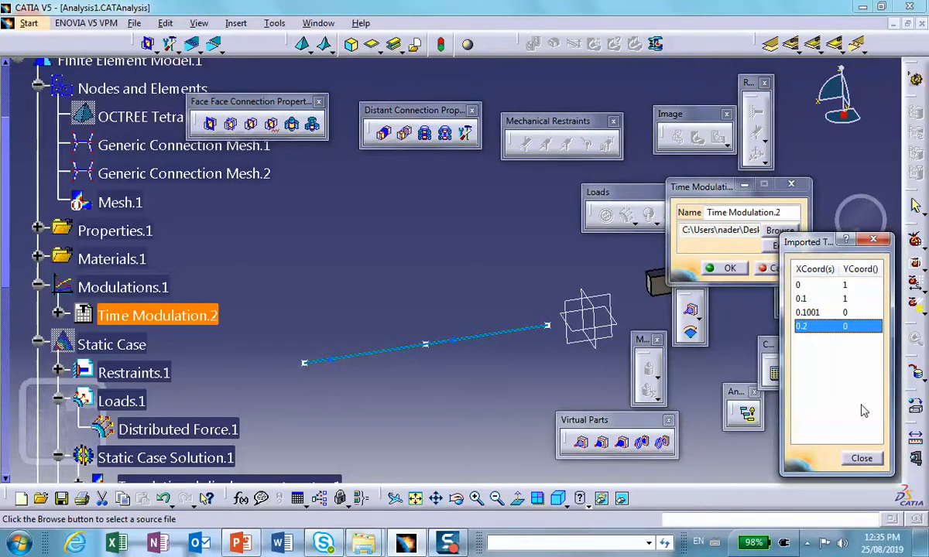
{"action": "left_click", "coordinate": [861, 458]}
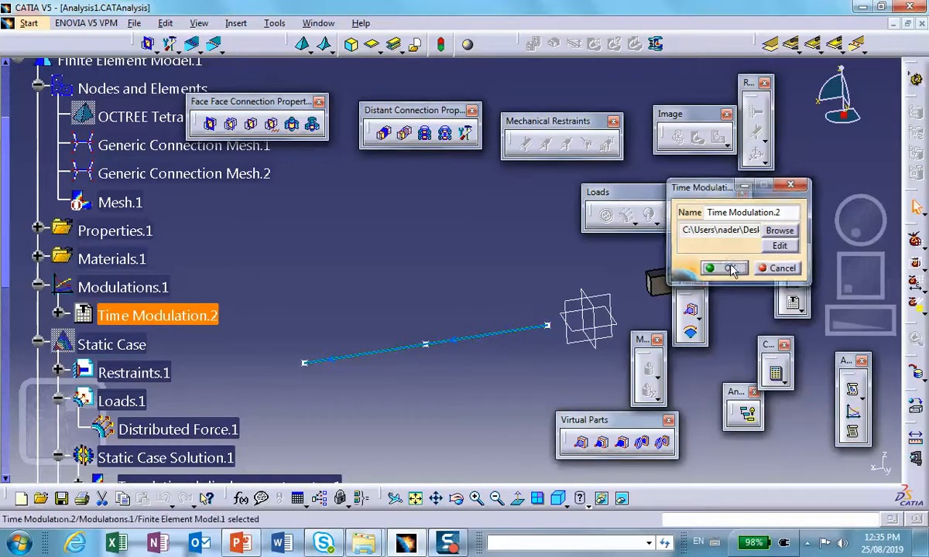
{"action": "left_click", "coordinate": [730, 269]}
- Define Load Excitation.1 with Loads.1 from the static case as its load and Time Modulation.2 as its modulation
{"action": "scroll", "coordinate": [262, 244], "scroll_direction": "down", "scroll_amount": 5}
{"action": "scroll", "coordinate": [269, 254], "scroll_direction": "down", "scroll_amount": 7}
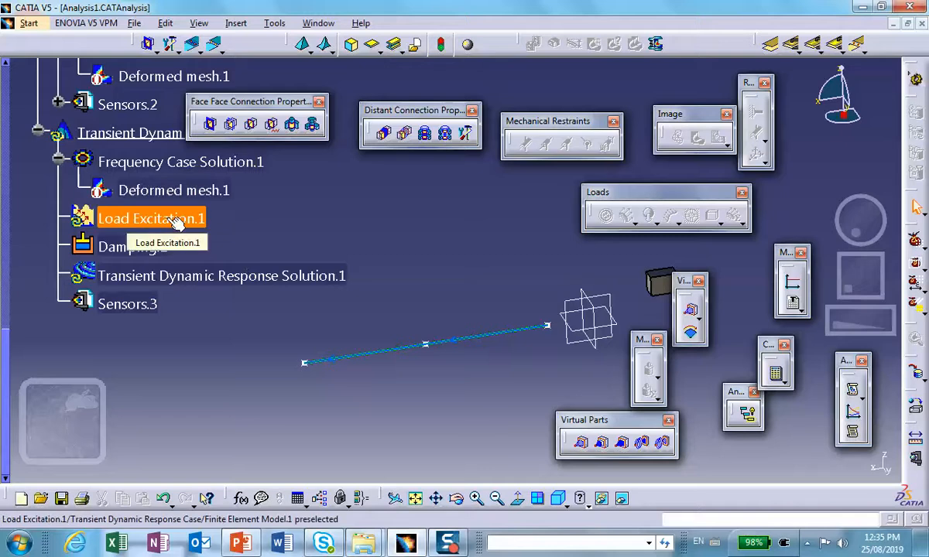
{"action": "double_click", "coordinate": [155, 218]}
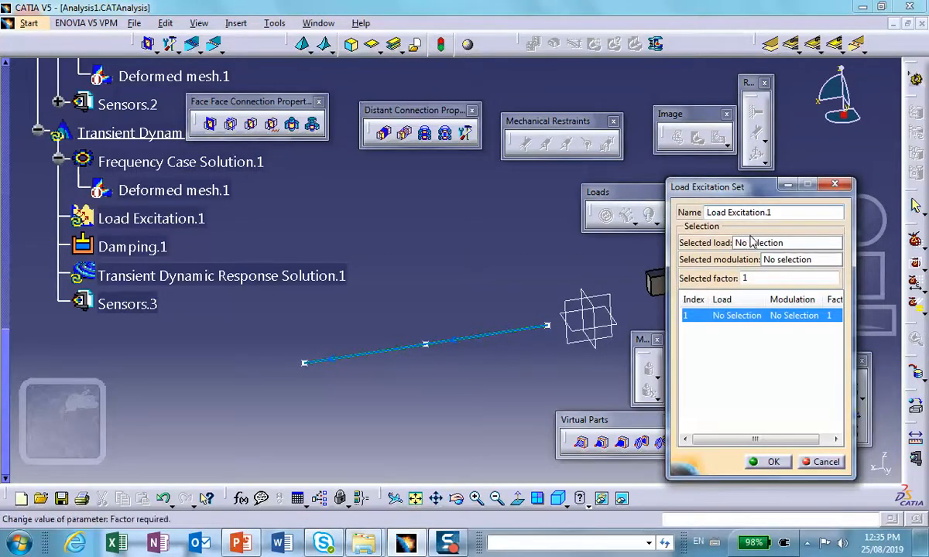
{"action": "left_click", "coordinate": [750, 244]}
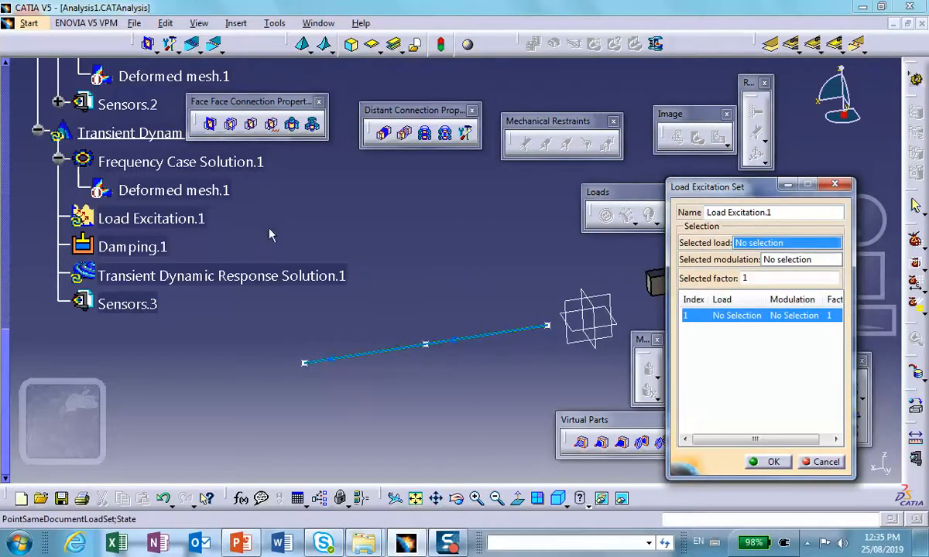
{"action": "scroll", "coordinate": [253, 209], "scroll_direction": "up", "scroll_amount": 5}
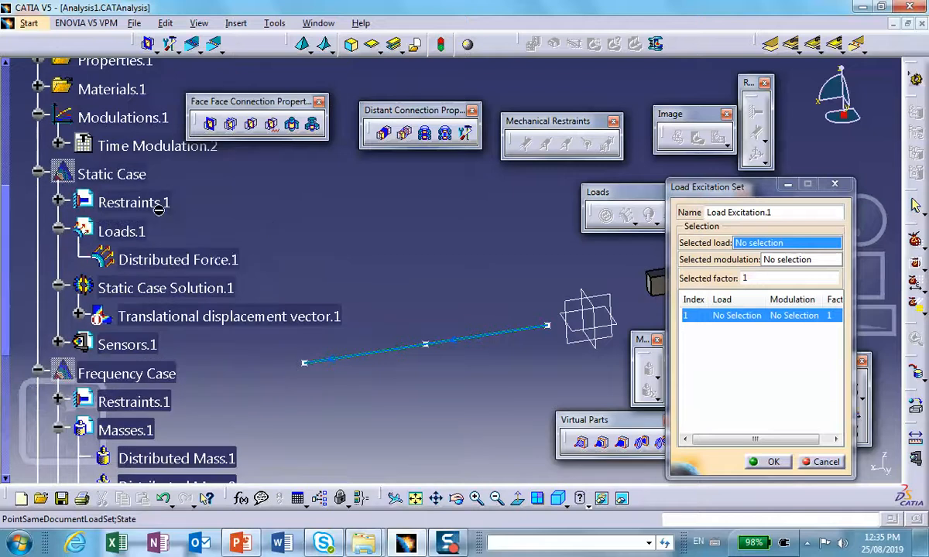
{"action": "left_click", "coordinate": [122, 231]}
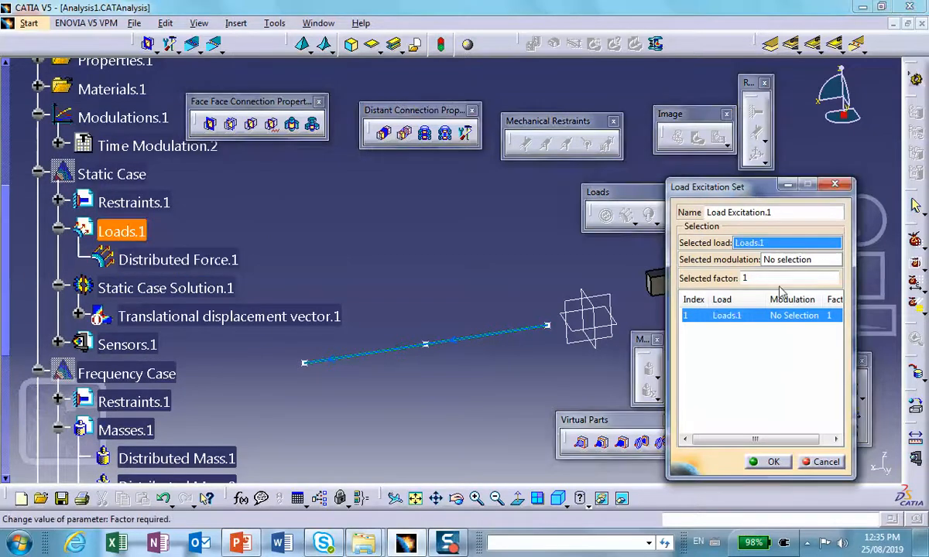
{"action": "left_click", "coordinate": [777, 259]}
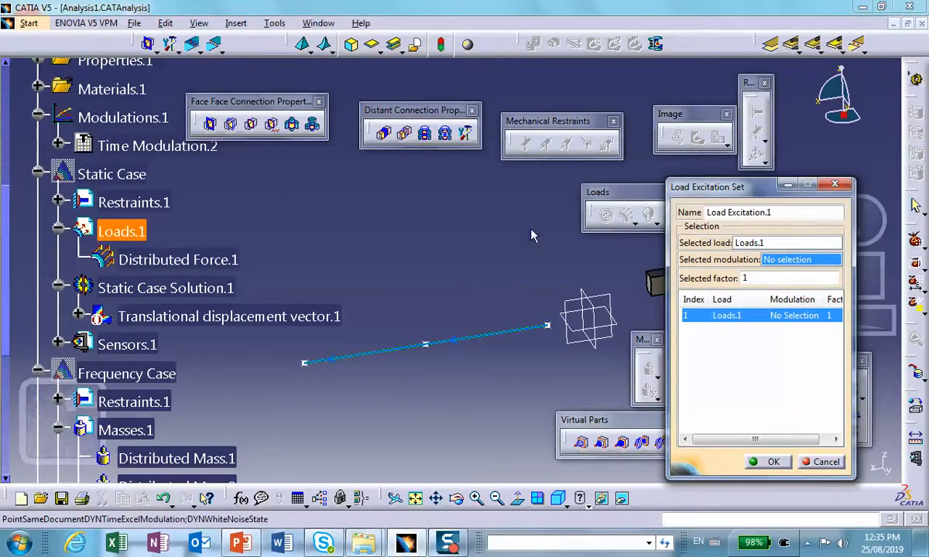
{"action": "left_click", "coordinate": [147, 146]}
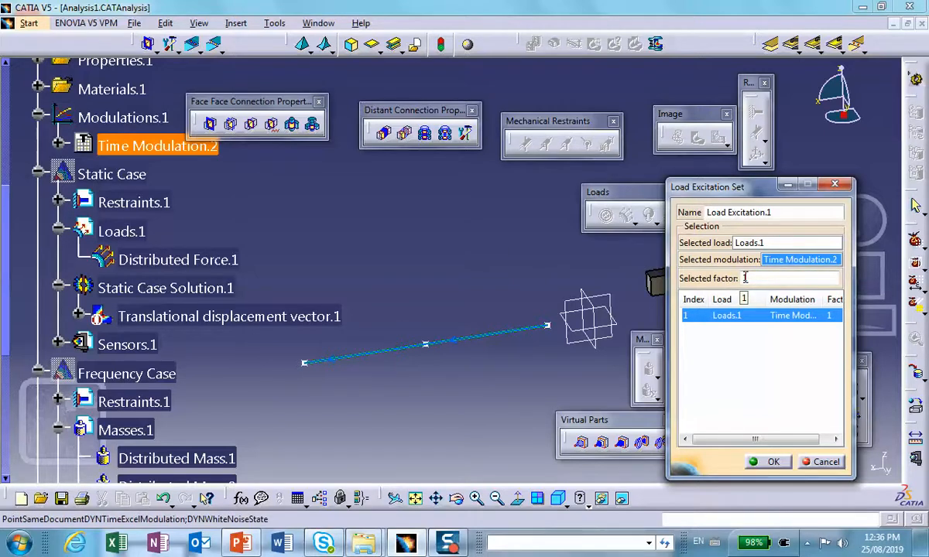
{"action": "left_click", "coordinate": [769, 461]}
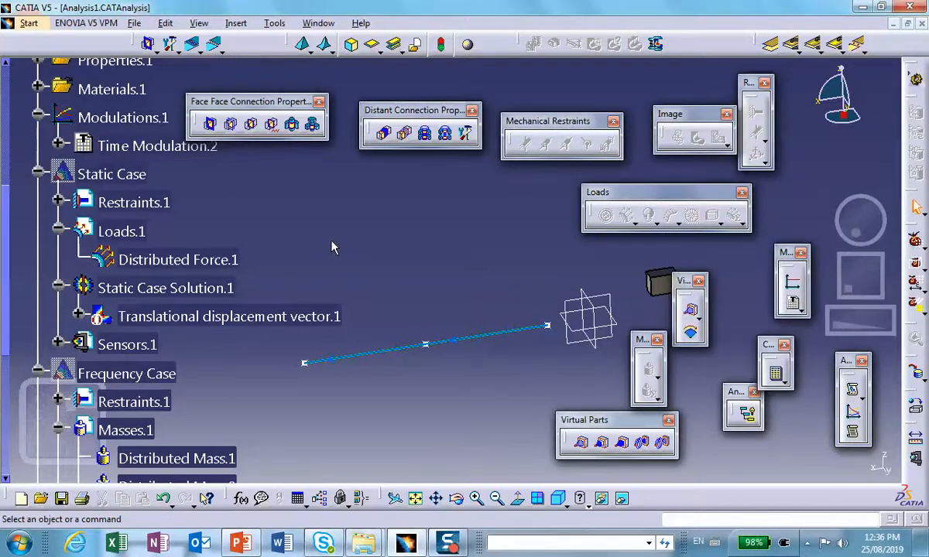
- Set Transient Dynamic Response Solution.1 to a maximum sampling of 0.2 s with 100 steps
{"action": "scroll", "coordinate": [308, 223], "scroll_direction": "down", "scroll_amount": 6}
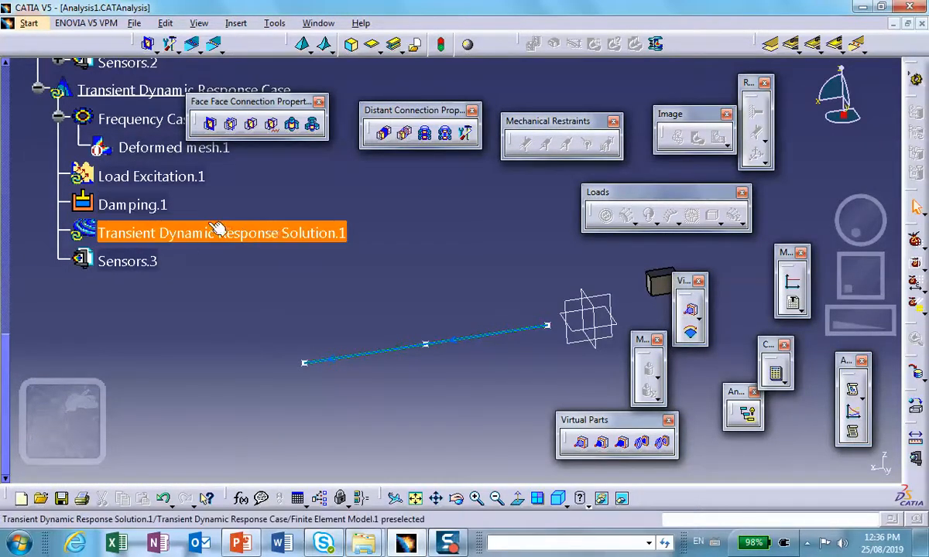
{"action": "scroll", "coordinate": [217, 228], "scroll_direction": "up", "scroll_amount": 1}
{"action": "double_click", "coordinate": [309, 276]}
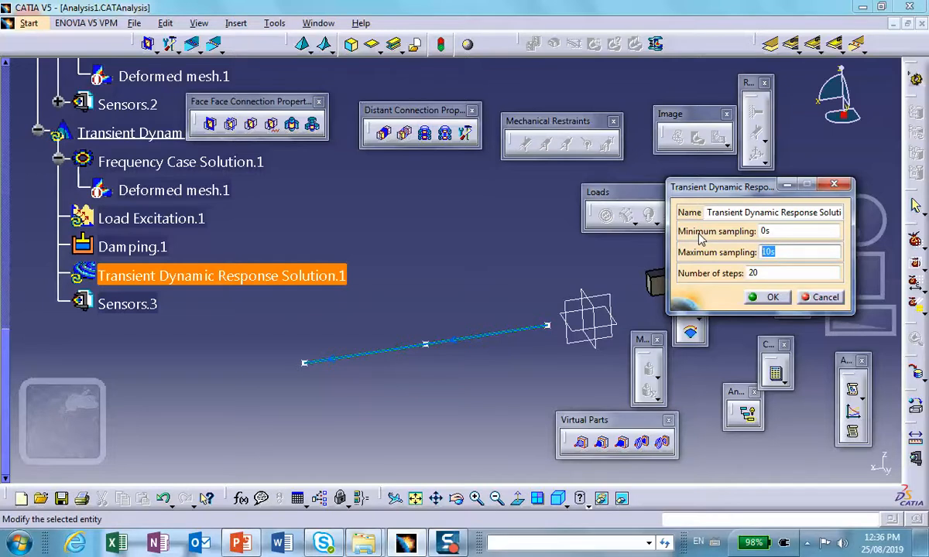
{"action": "key", "text": "BackSpace"}
{"action": "type", "text": ".2"}
{"action": "left_click", "coordinate": [759, 273]}
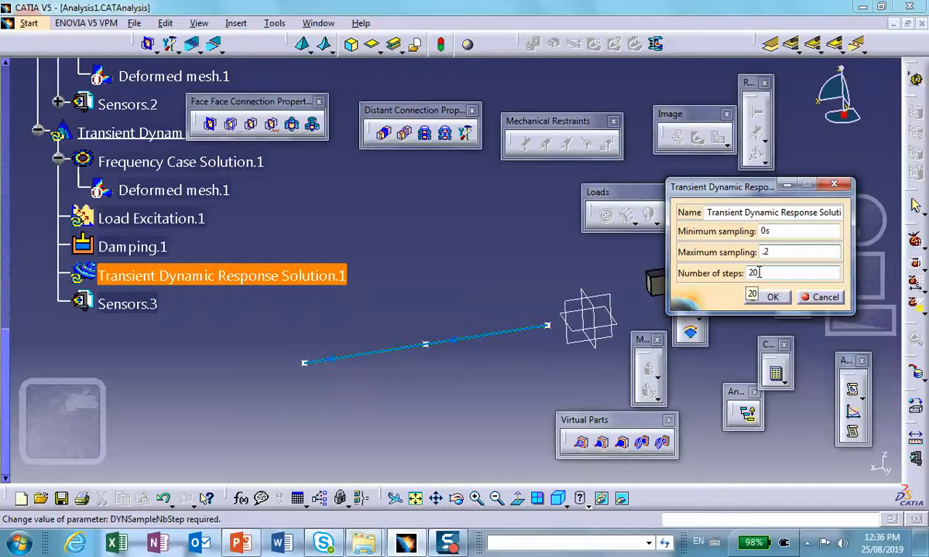
{"action": "double_click", "coordinate": [759, 272]}
{"action": "type", "text": "100"}
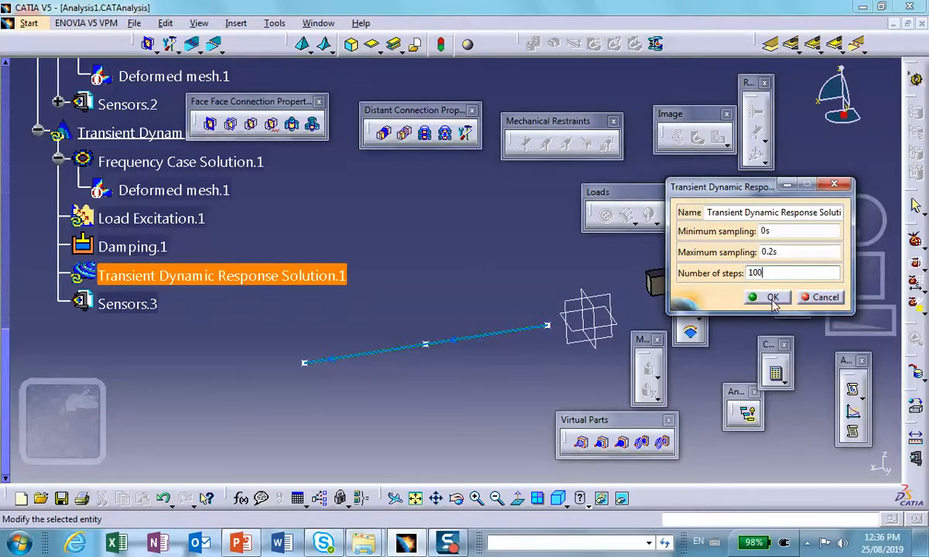
{"action": "left_click", "coordinate": [773, 298]}
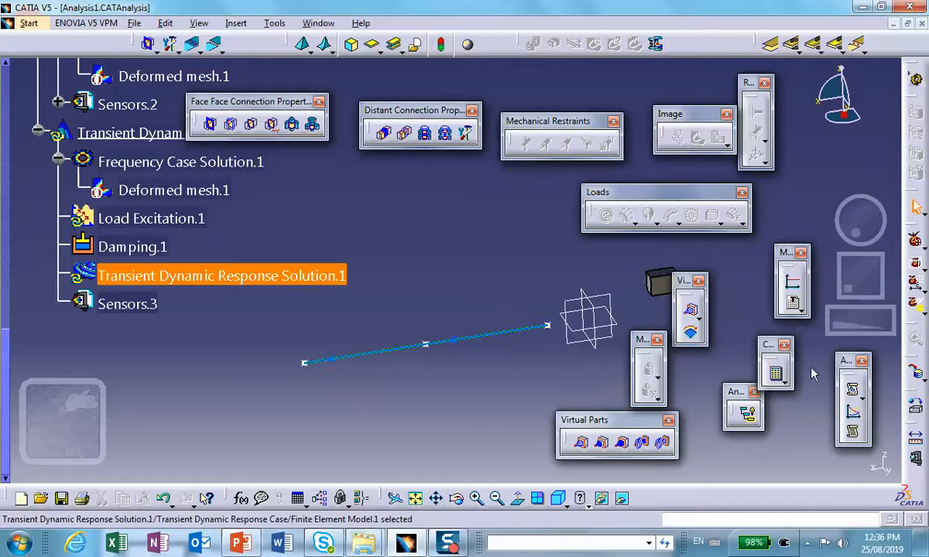
- Delete Deformed mesh.1 from the frequency case solution under the Transient Dynamic Response Case
{"action": "left_click", "coordinate": [379, 271]}
{"action": "right_click", "coordinate": [164, 188]}
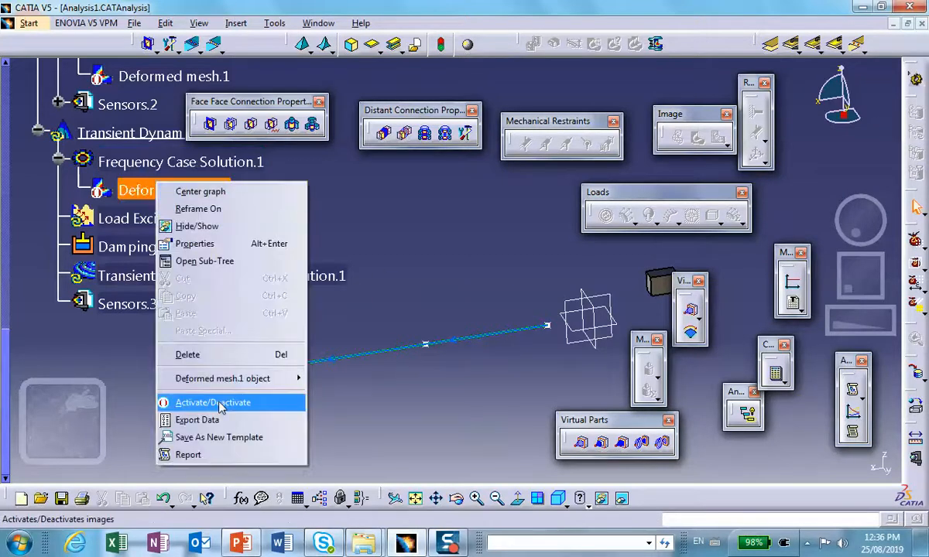
{"action": "left_click", "coordinate": [221, 354]}
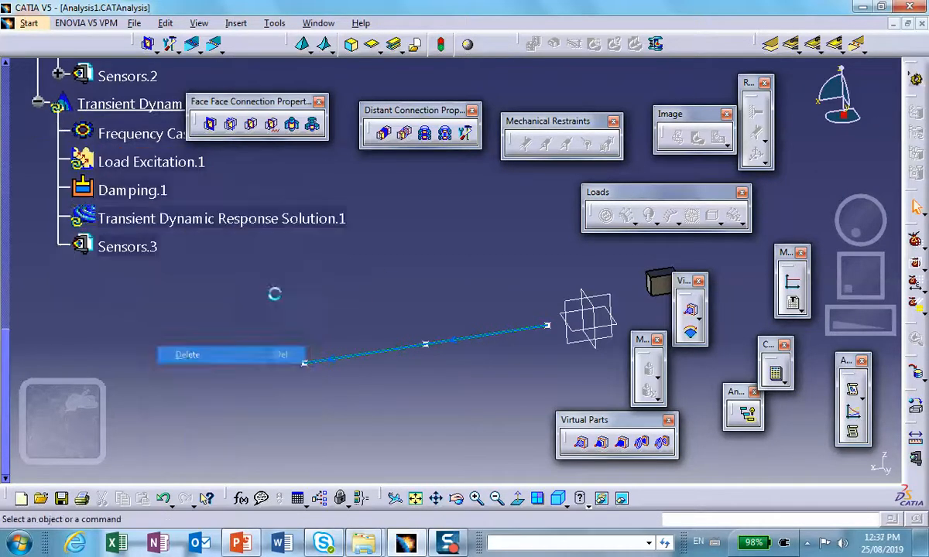
- Compute Transient Dynamic Response Solution.1 as the selected analysis case solution
{"action": "left_click", "coordinate": [774, 374]}
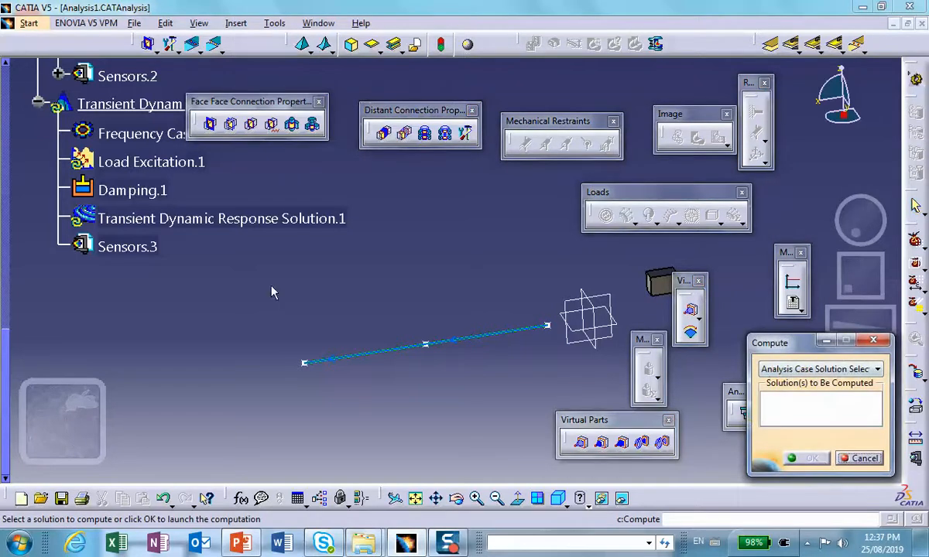
{"action": "left_click", "coordinate": [207, 221]}
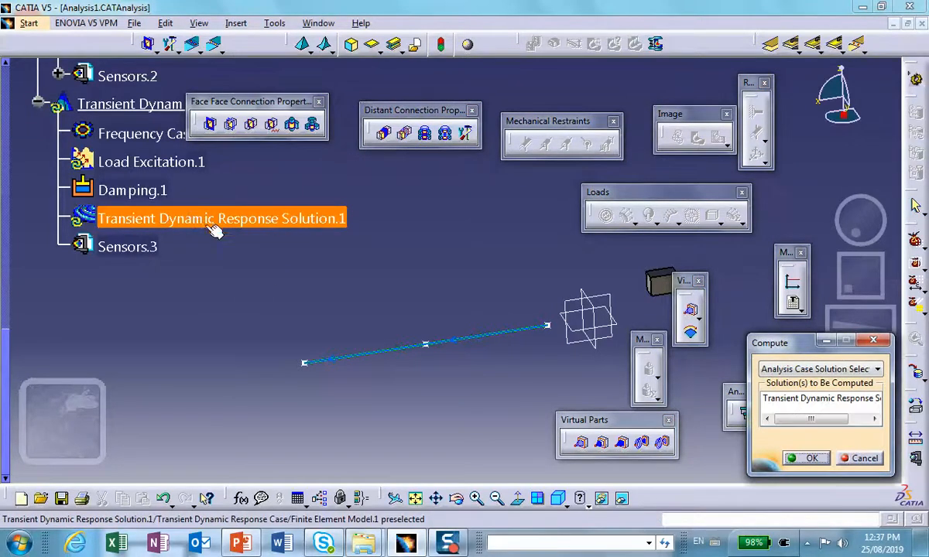
{"action": "left_click", "coordinate": [809, 458]}
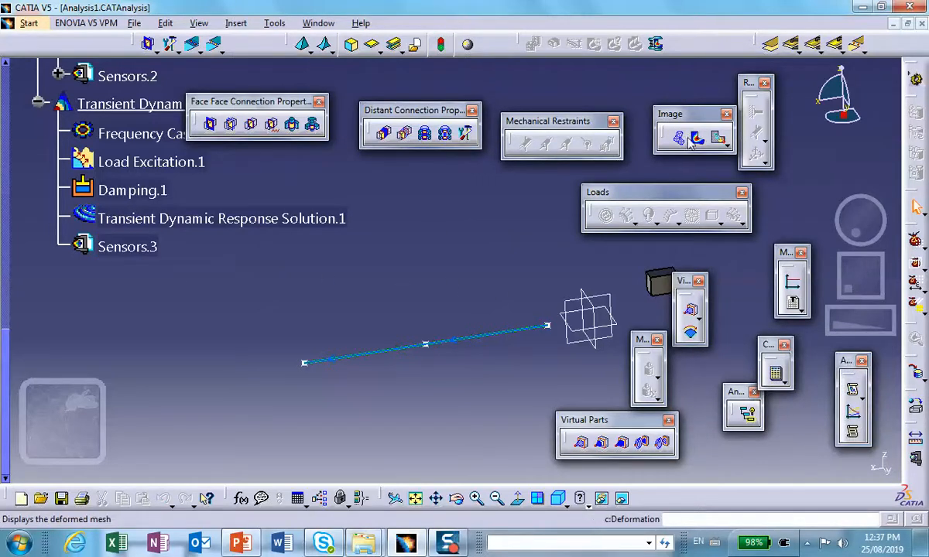
- Generate a translational displacement image of the transient solution and display its occurrence at time 0 s
{"action": "left_click", "coordinate": [718, 138]}
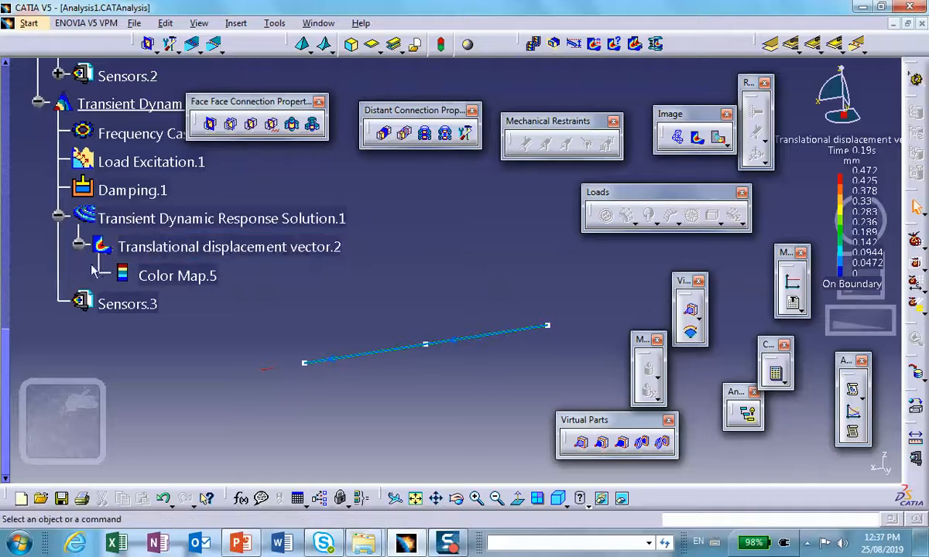
{"action": "double_click", "coordinate": [164, 245]}
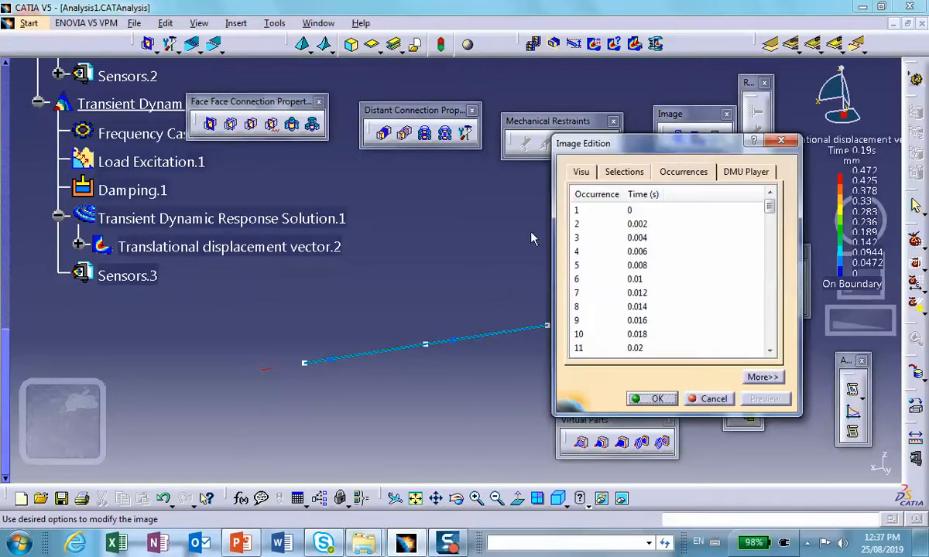
{"action": "left_click", "coordinate": [630, 211]}
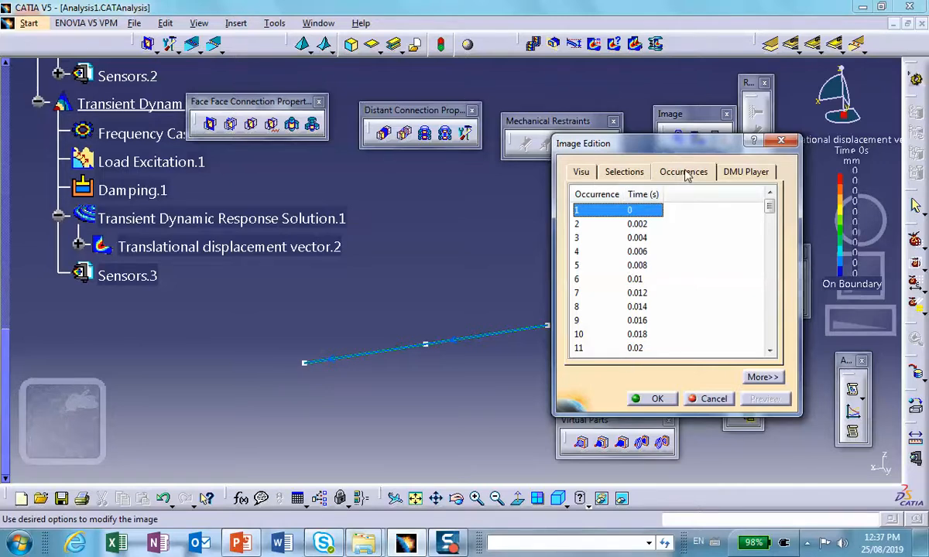
- Restrict the displacement image to Generic Connection Mesh.1 and display its occurrence at time 0.1 s
{"action": "left_click", "coordinate": [622, 172]}
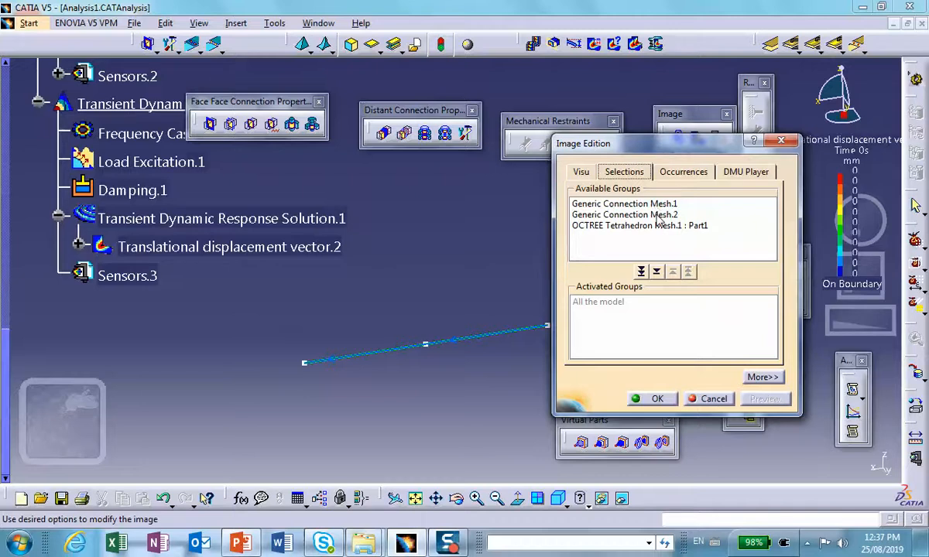
{"action": "double_click", "coordinate": [619, 203]}
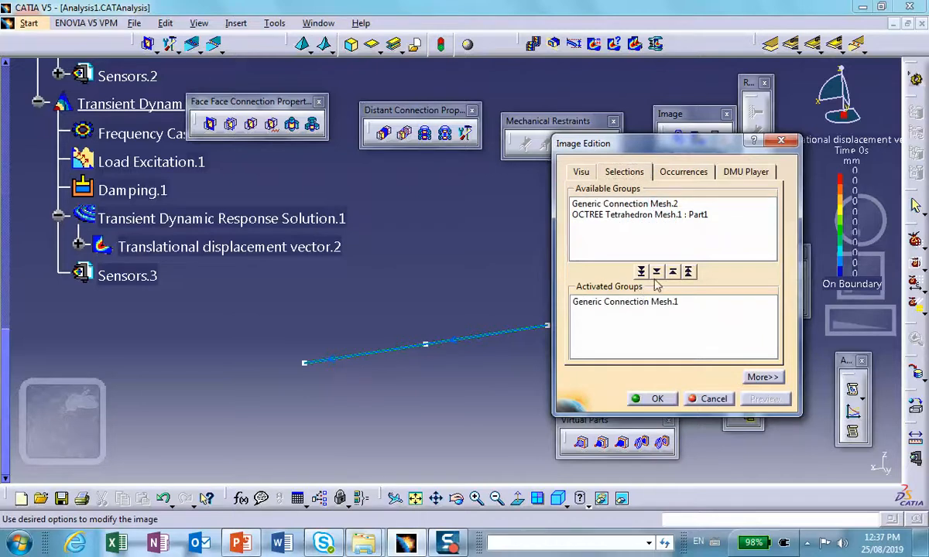
{"action": "left_click", "coordinate": [686, 172]}
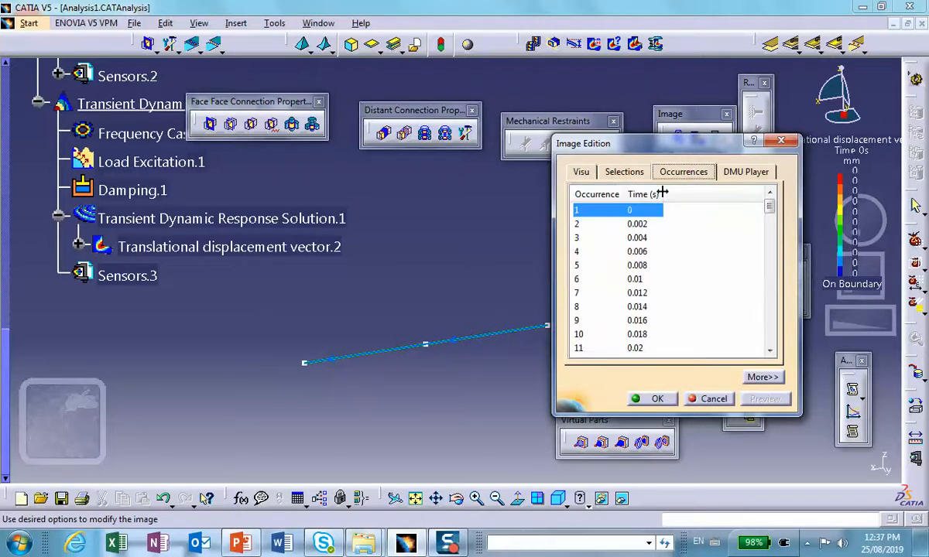
{"action": "left_click_drag", "start_coordinate": [770, 203], "coordinate": [771, 270]}
{"action": "left_click", "coordinate": [619, 309]}
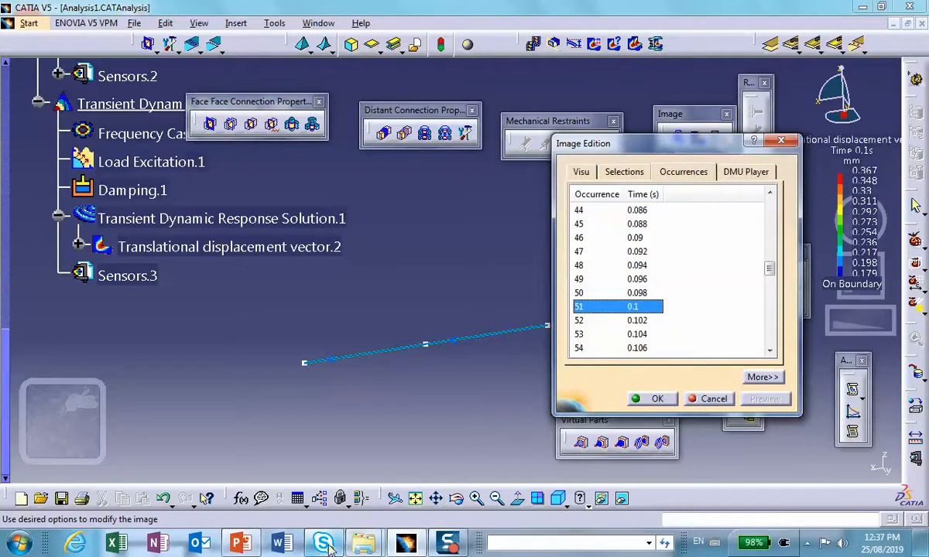
- Switch to PowerPoint and show the x1(t) and x2(t) response plot on slide 3 to compare displacements at 0.1 s
{"action": "mouse_move", "coordinate": [241, 544]}
{"action": "left_click", "coordinate": [231, 422]}
{"action": "key", "text": "Down"}
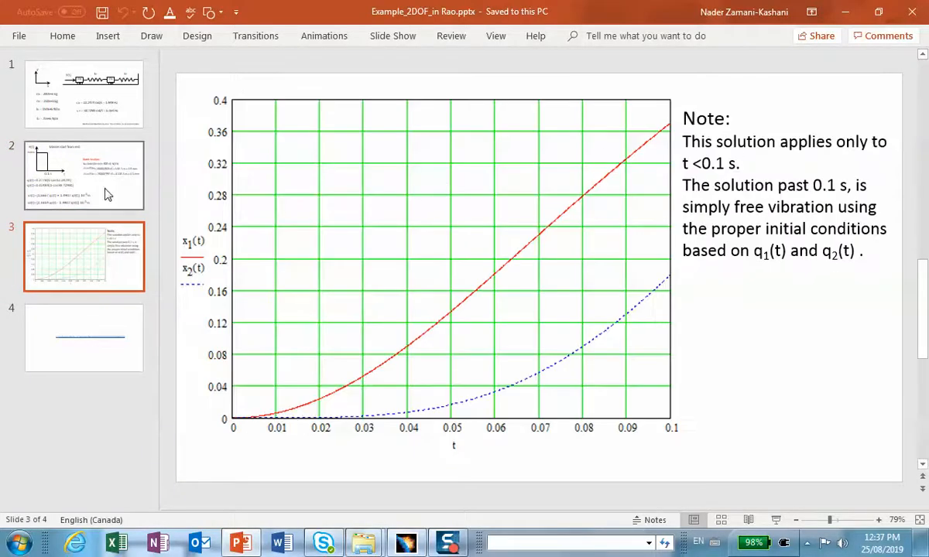